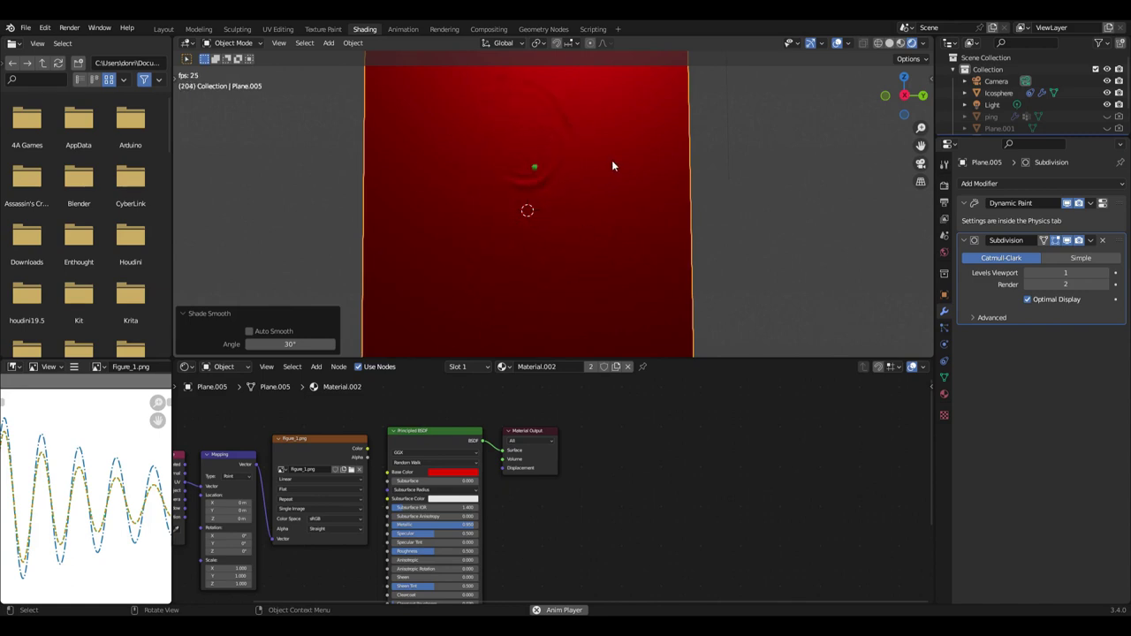
- Apply Shade Smooth to the red canvas plane Plane.005 and dismiss the redo panel
left_click(613, 183)
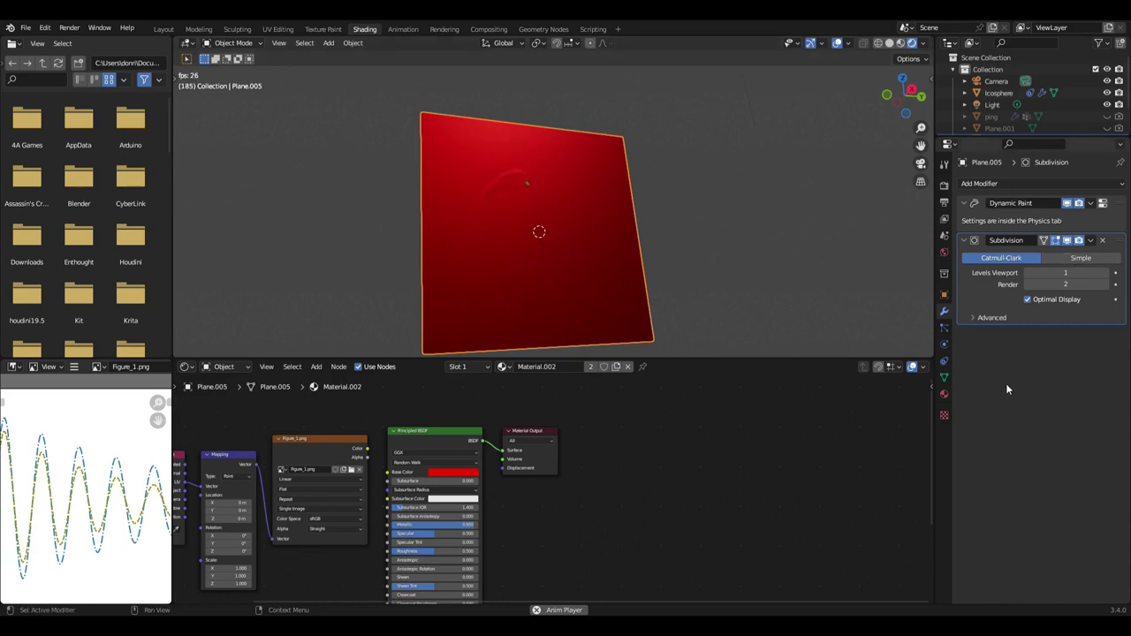
- Inspect the plane's Dynamic Paint Waves canvas settings and enter Edit Mode to view its dense mesh
left_click(944, 361)
left_click(944, 346)
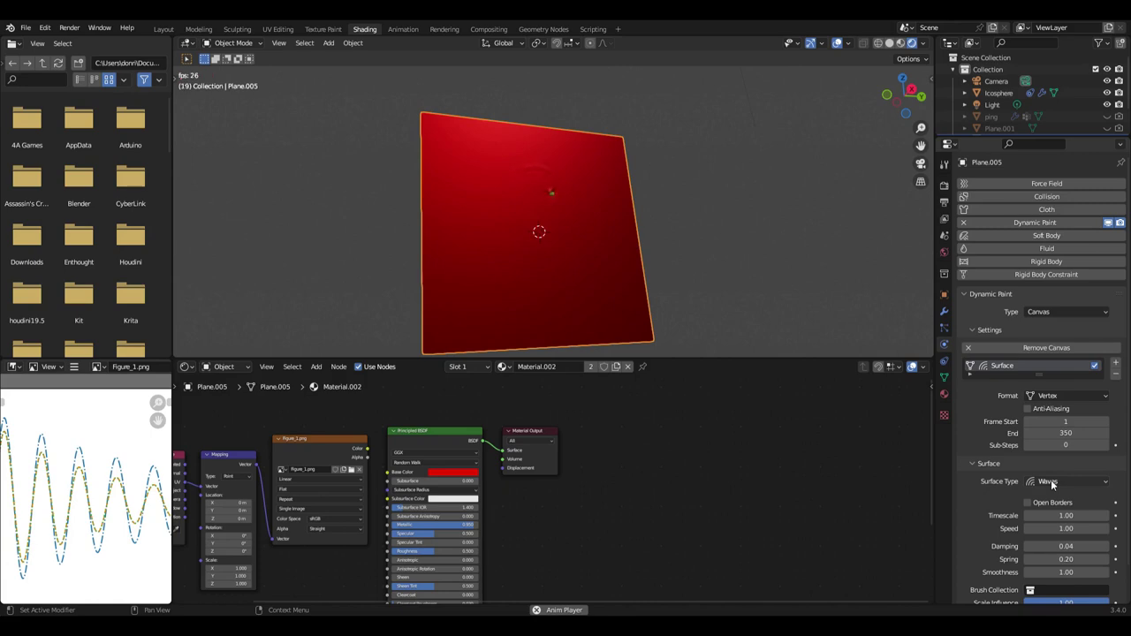
key("ctrl+Tab")
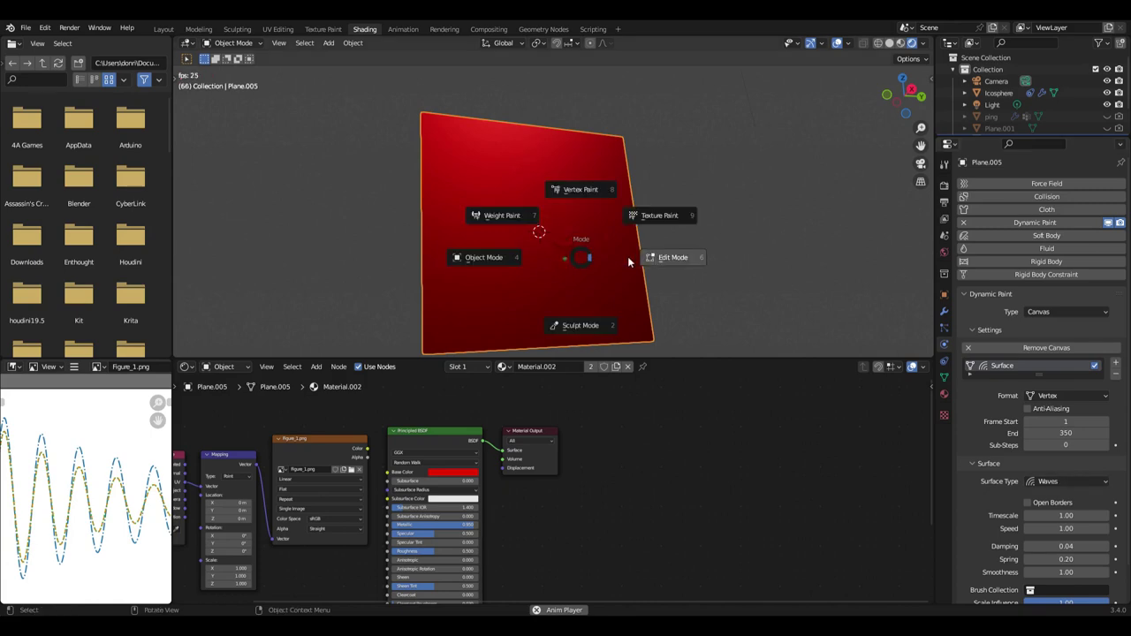
left_click(694, 257)
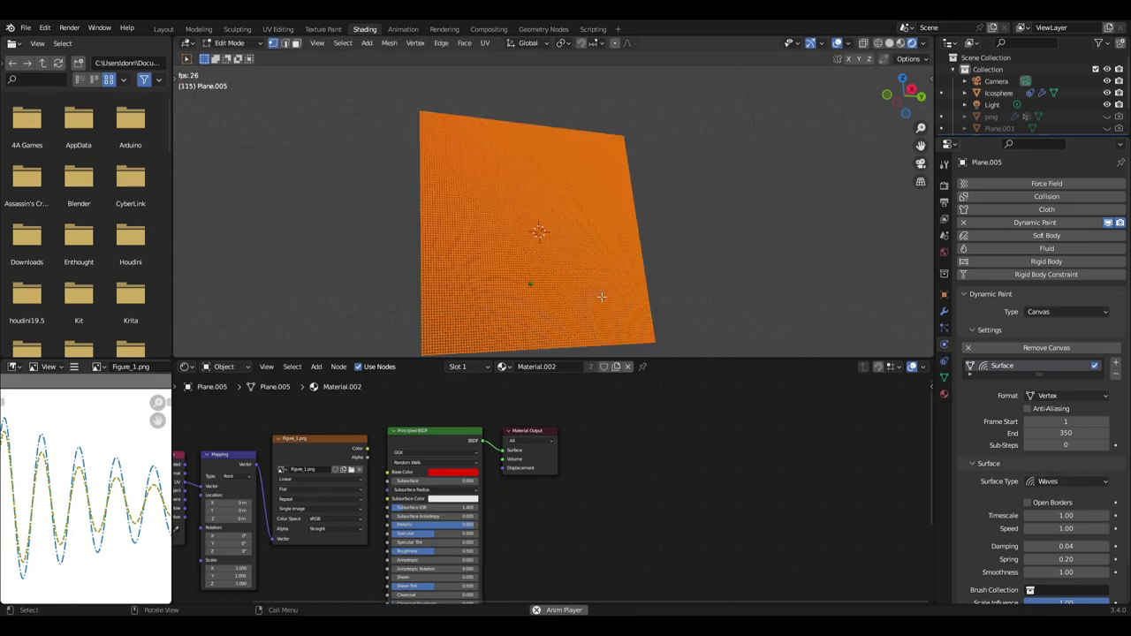
- Return the plane to Object Mode and make the Icosphere the active object
key("ctrl+Tab")
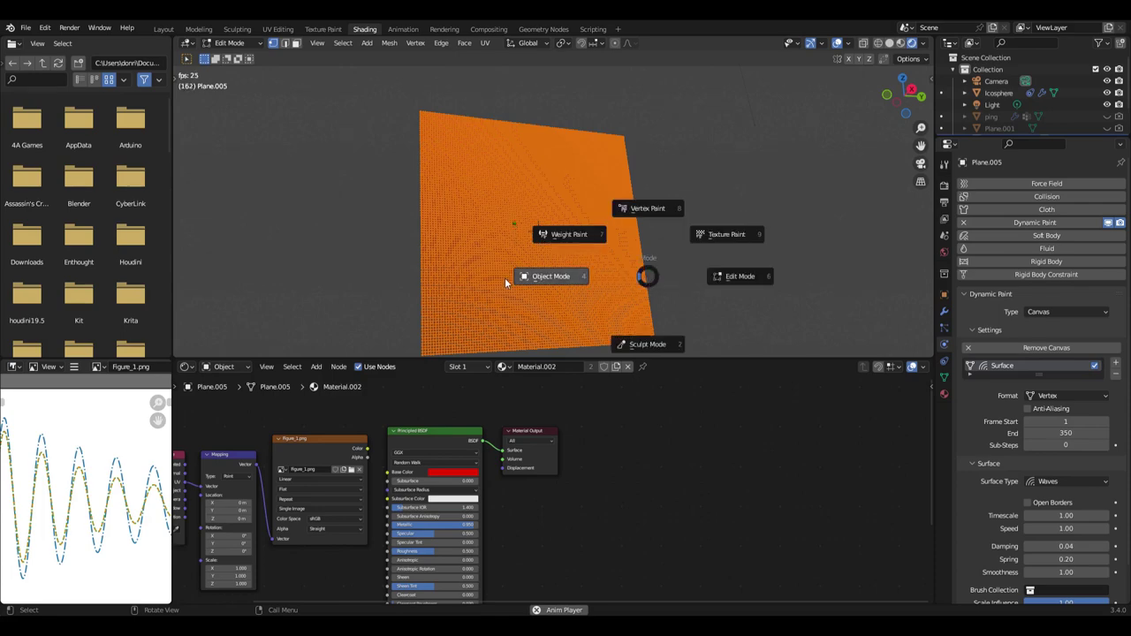
left_click(534, 276)
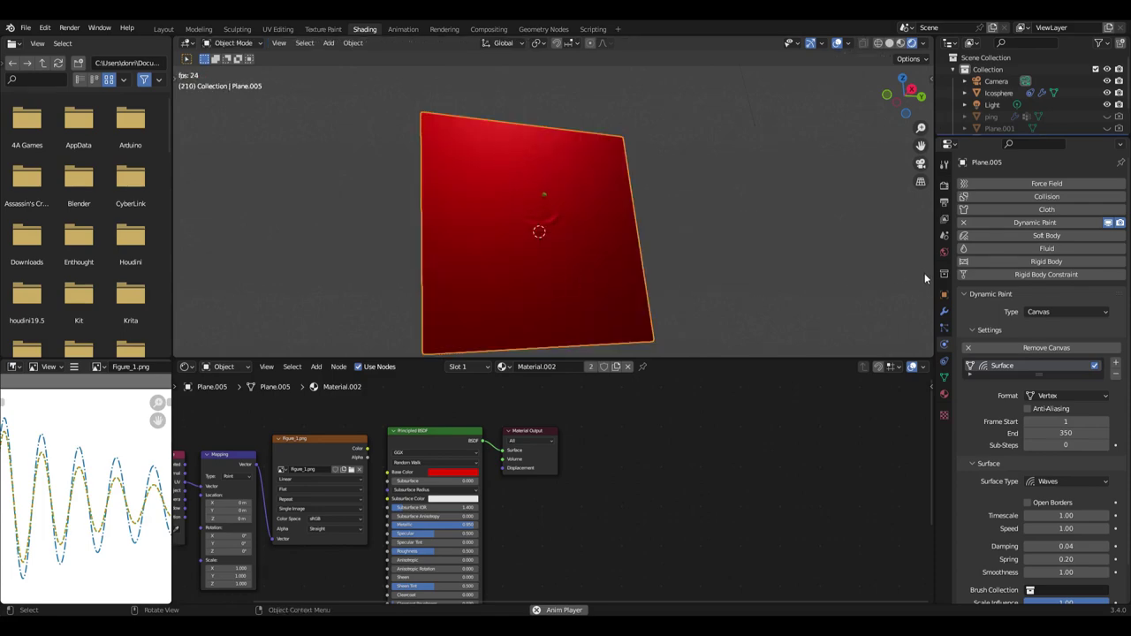
left_click(977, 93)
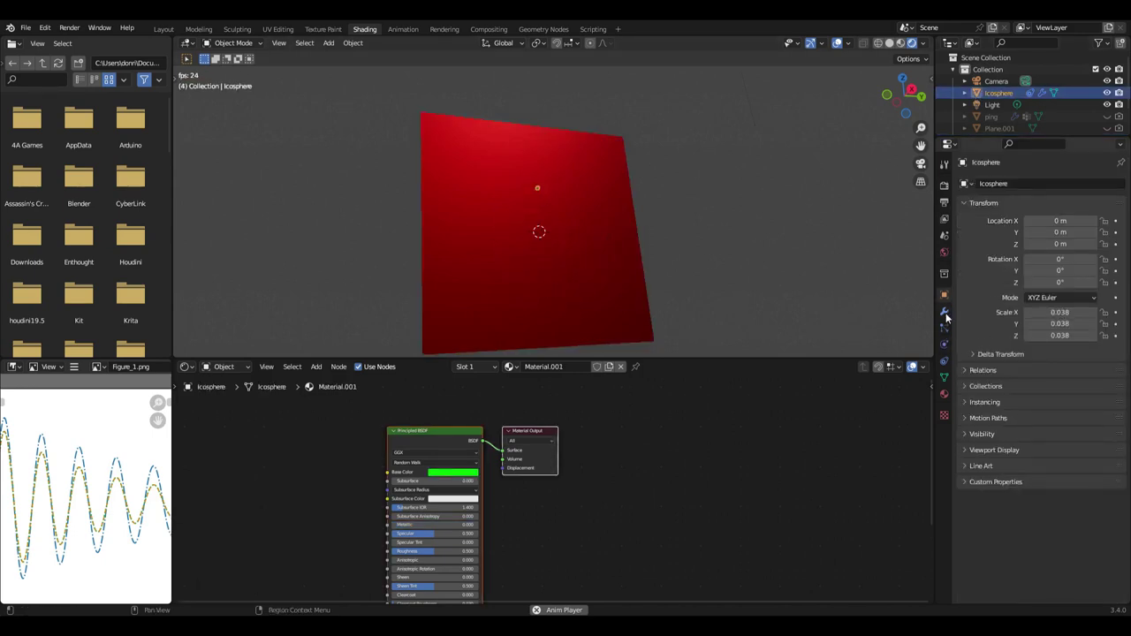
- Review the Icosphere's Copy Location constraint and Dynamic Paint brush, then show ping's geometry nodes in Layout
left_click(943, 361)
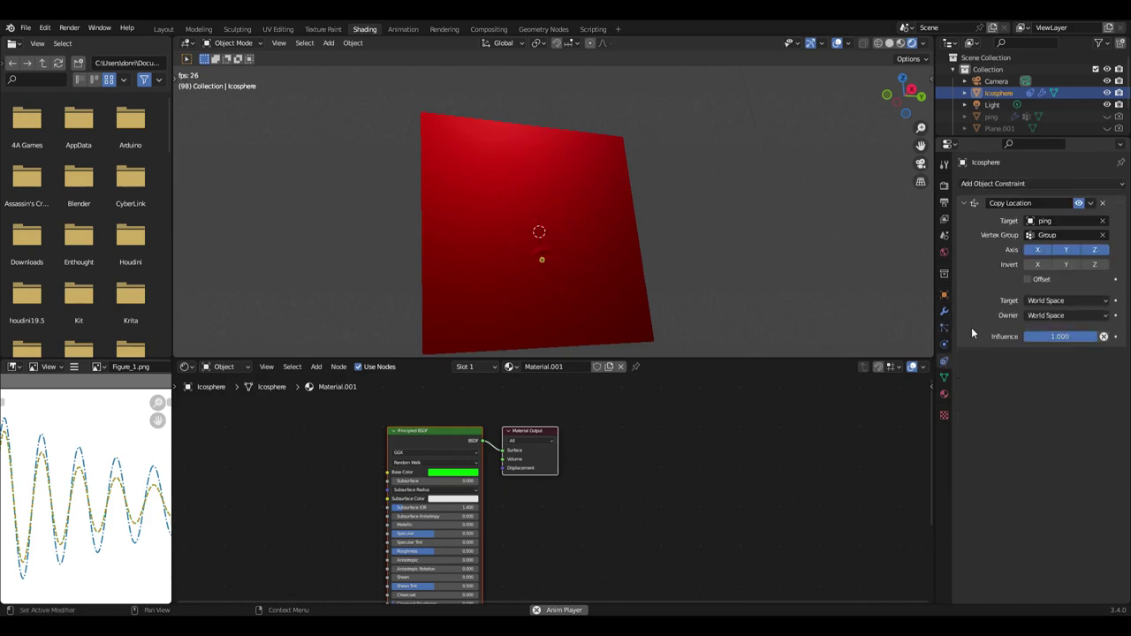
left_click(943, 343)
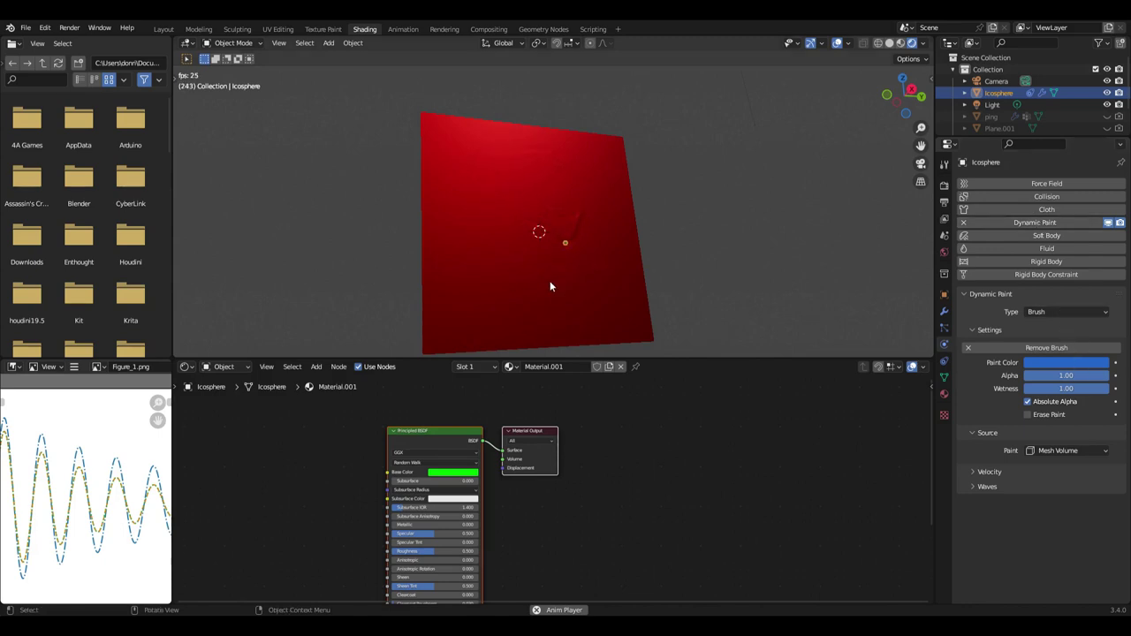
left_click(737, 236)
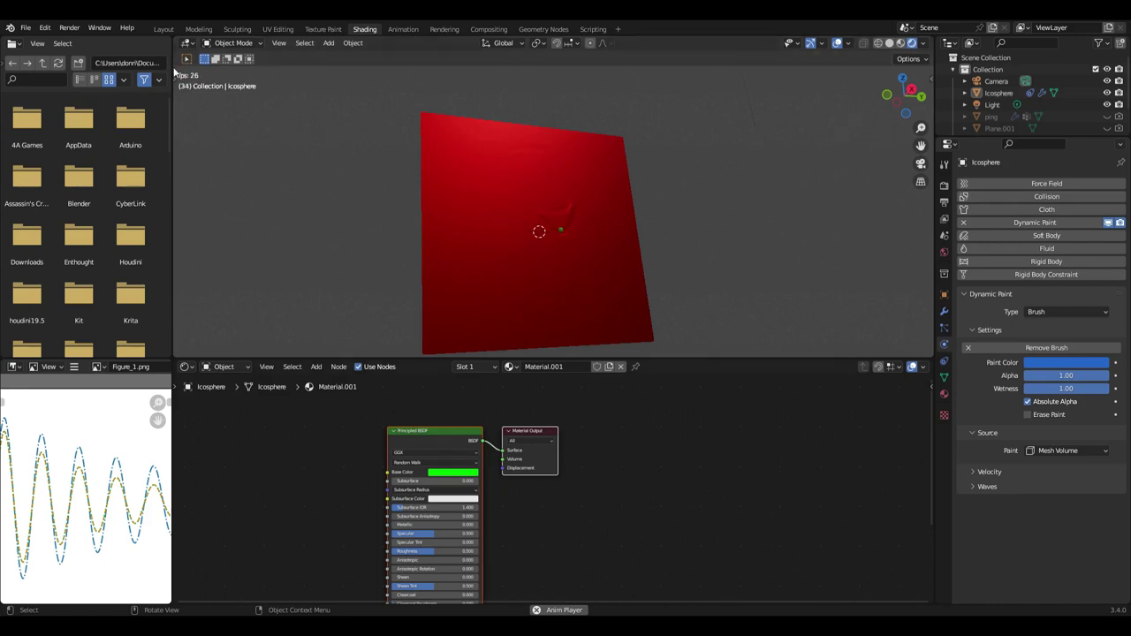
left_click(990, 117)
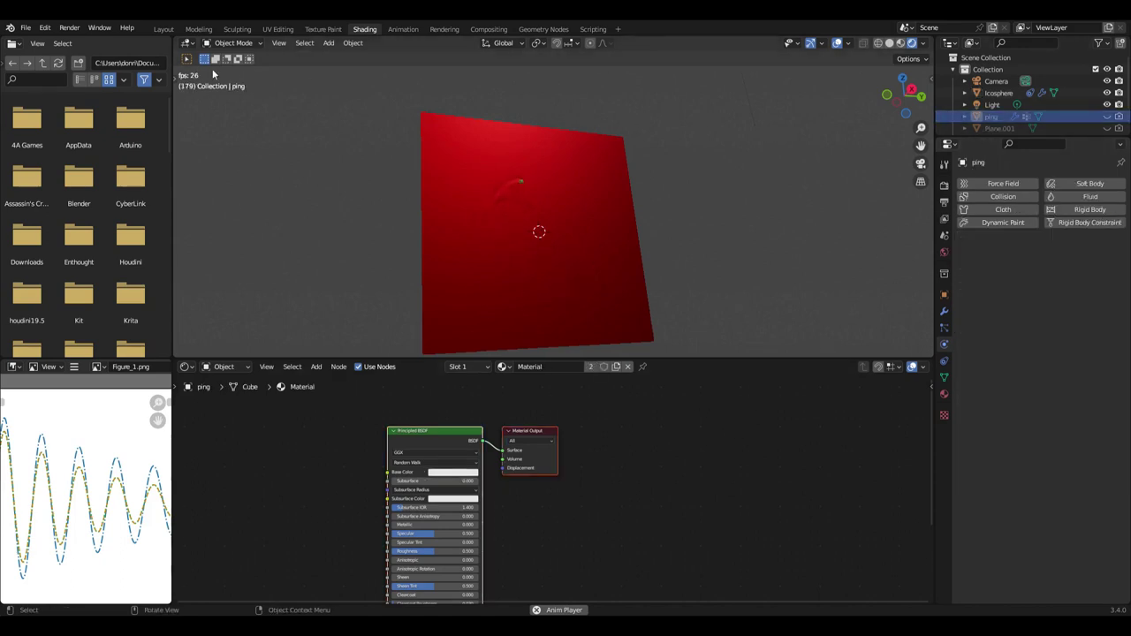
left_click(162, 29)
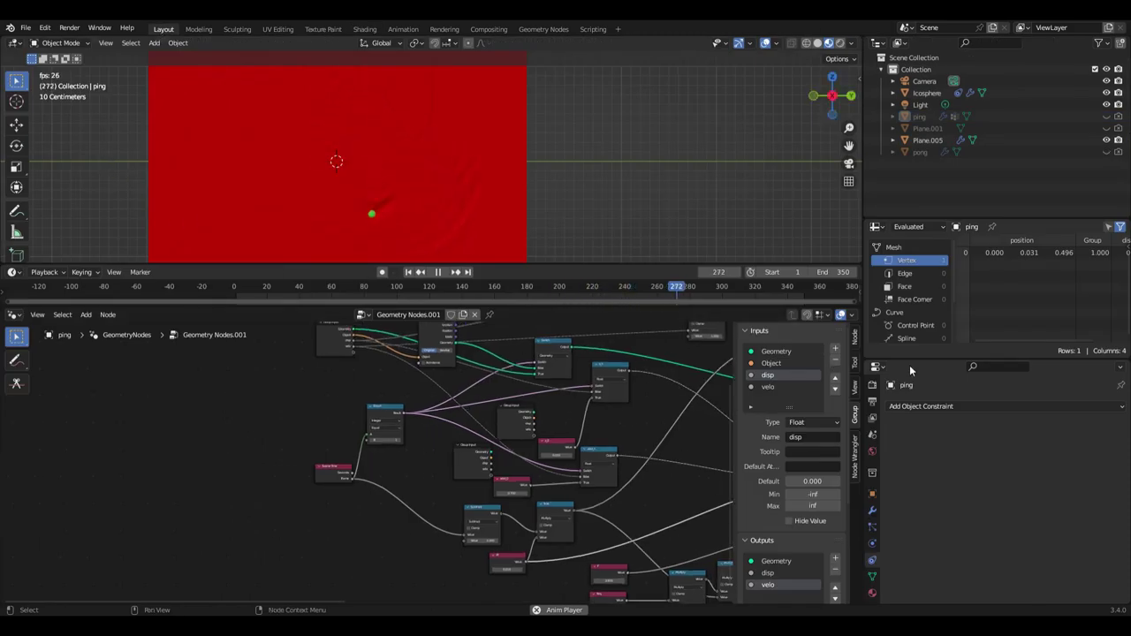
- Bring the output-side nodes into view and choose the freehand Annotate tool
middle_click_drag(669, 488, 622, 473)
scroll(632, 453, "up", 5)
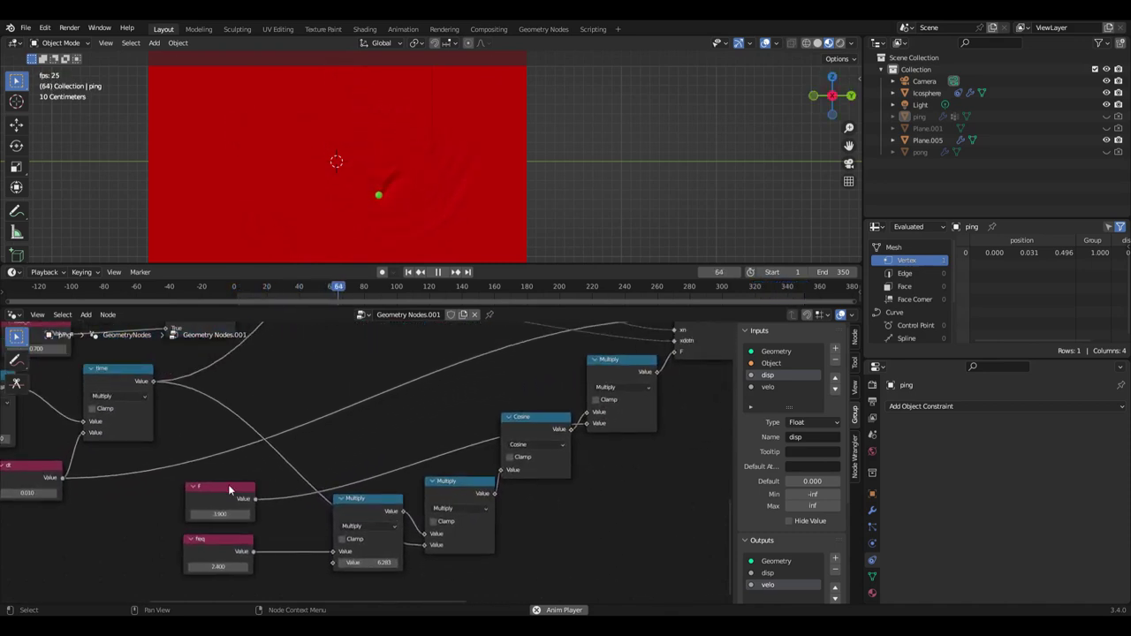
left_click(17, 362)
left_click(46, 367)
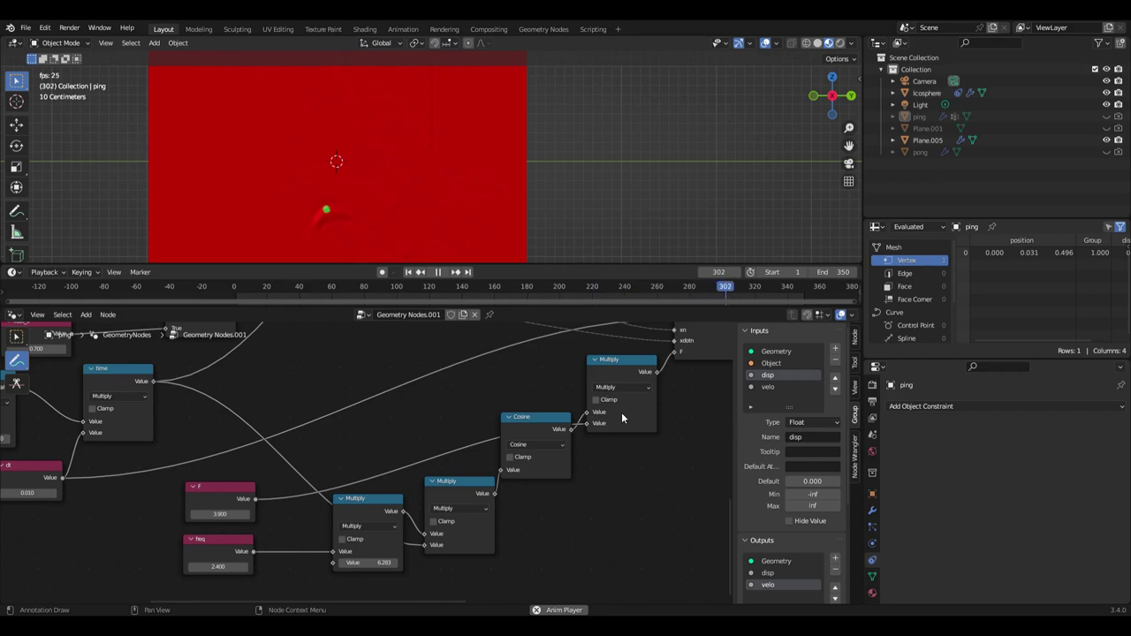
- Switch viewport shading to Rendered and draw a test annotation stroke, then undo it
scroll(621, 411, "up", 3)
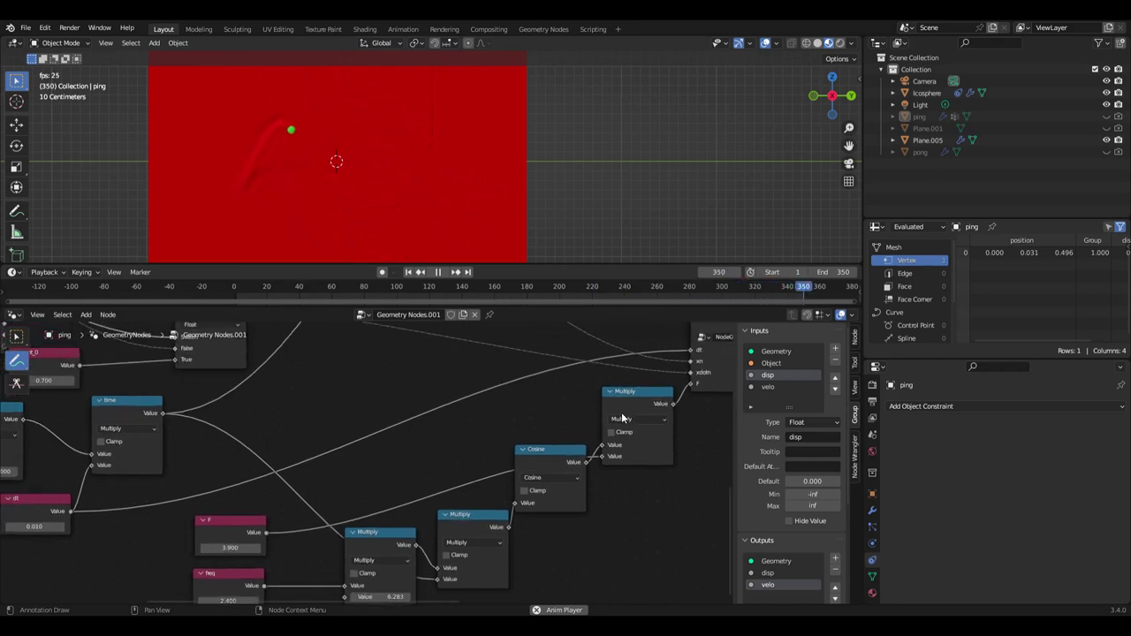
left_click(839, 44)
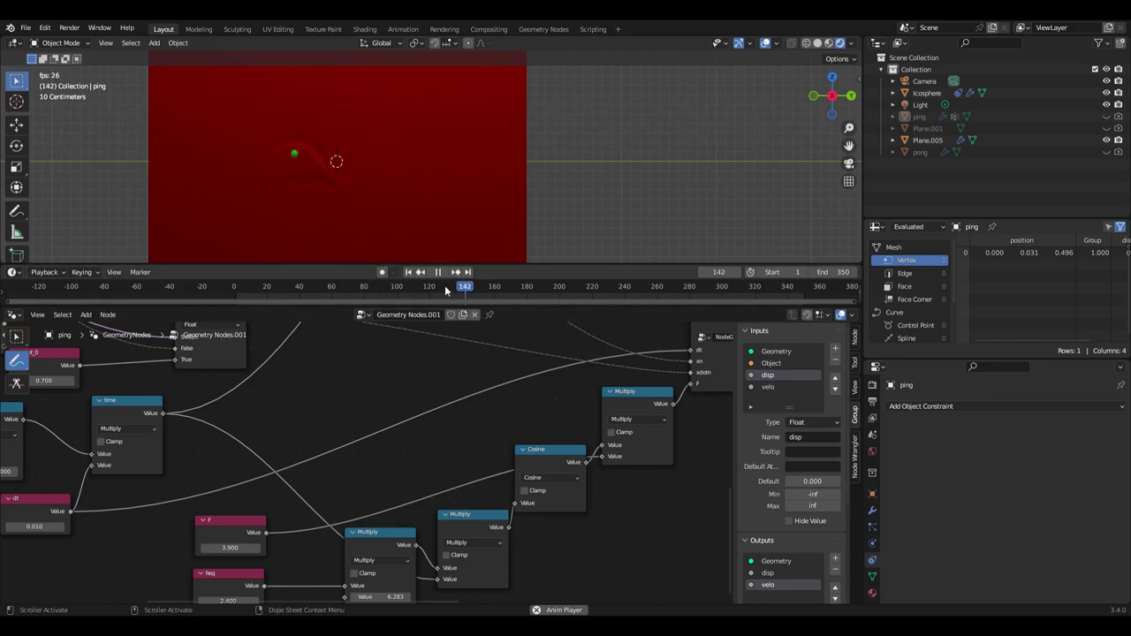
left_click_drag(392, 430, 395, 459)
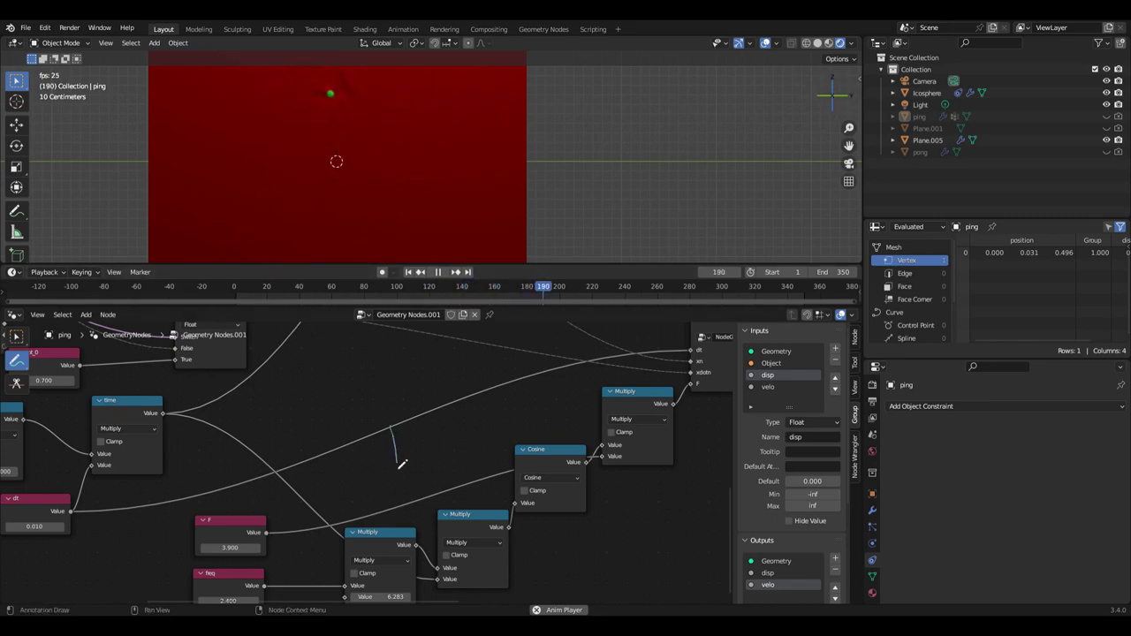
key("ctrl+z")
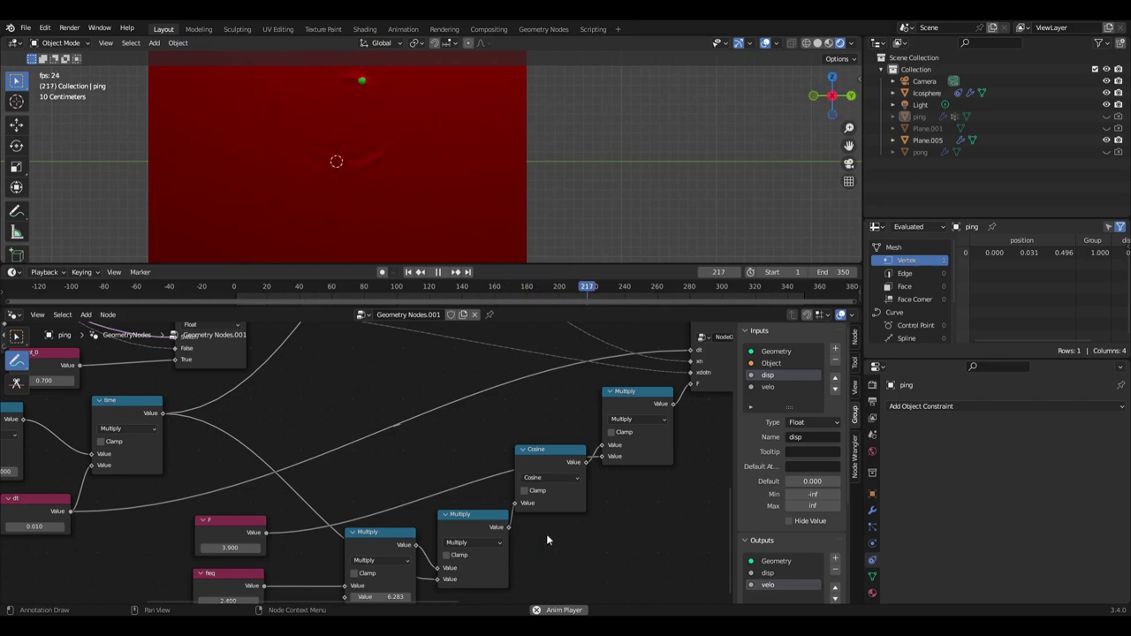
- Stop playback at frame 1 and handwrite the F·cos(ωt) forcing formula beside the nodes
left_click(437, 271)
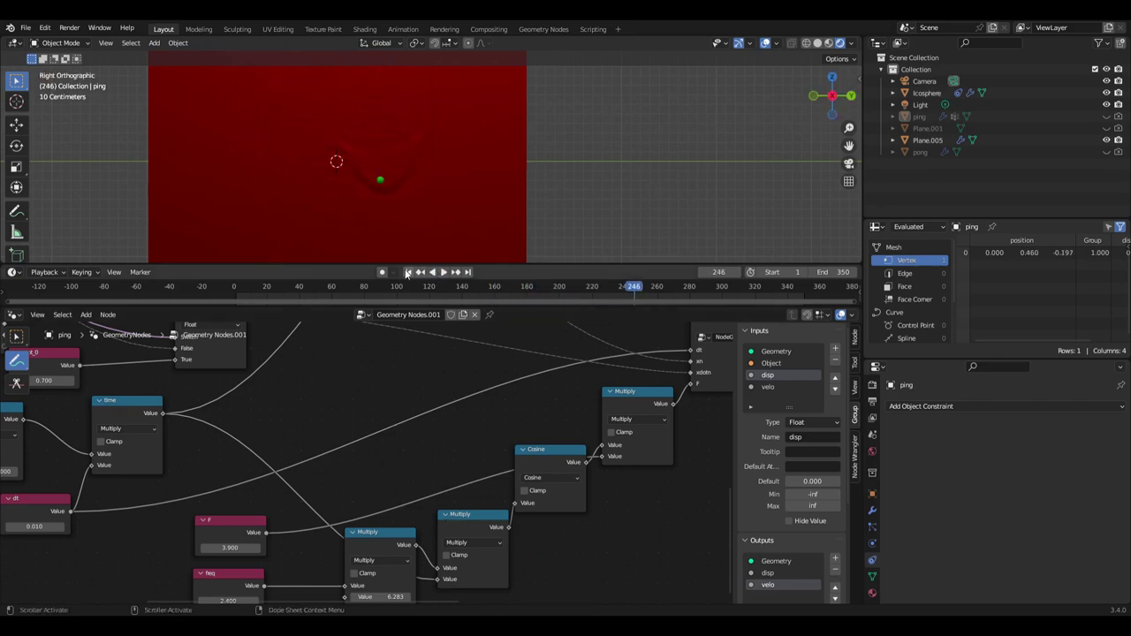
left_click(407, 272)
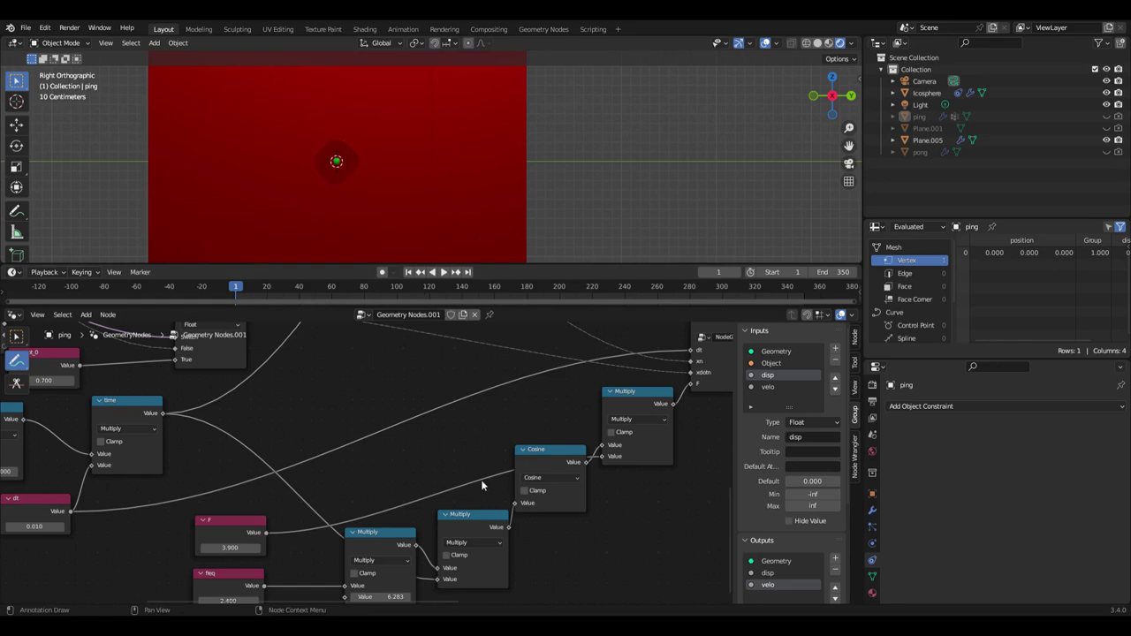
mouse_move(377, 456)
left_mouse_down()
mouse_move(382, 484)
mouse_move(375, 454)
mouse_move(389, 449)
mouse_move(379, 470)
mouse_move(404, 458)
left_mouse_up()
left_click_drag(466, 432, 502, 424)
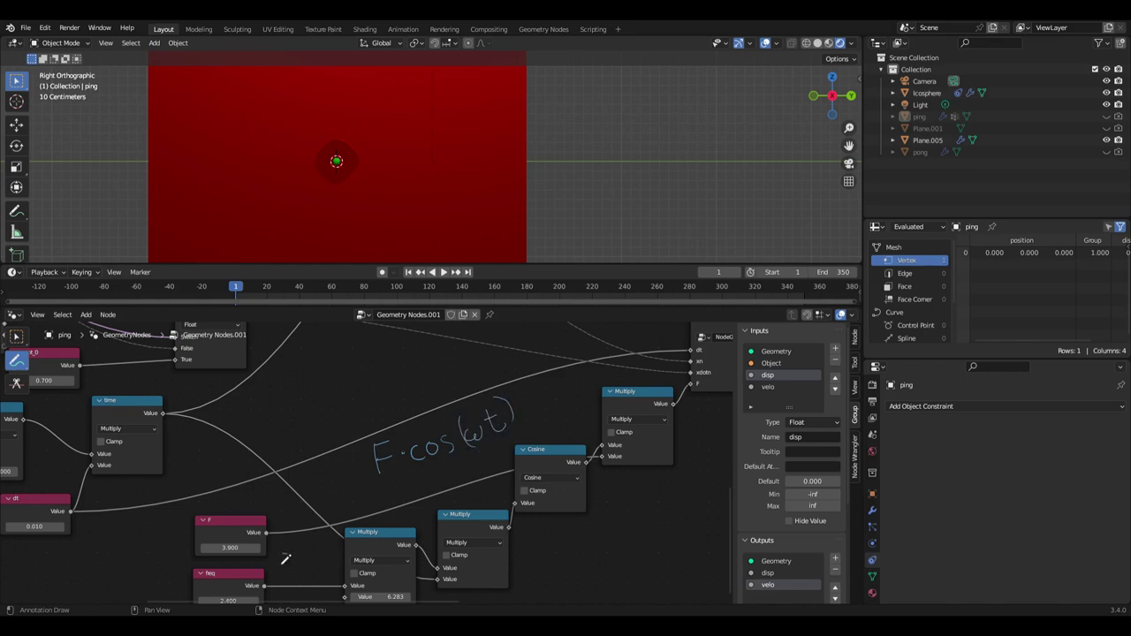
- Add a bracket and arrows linking the f Hz, 2π, rad/s and cosine notes to F
left_click_drag(286, 556, 283, 566)
left_click_drag(526, 537, 534, 524)
left_click_drag(291, 518, 348, 475)
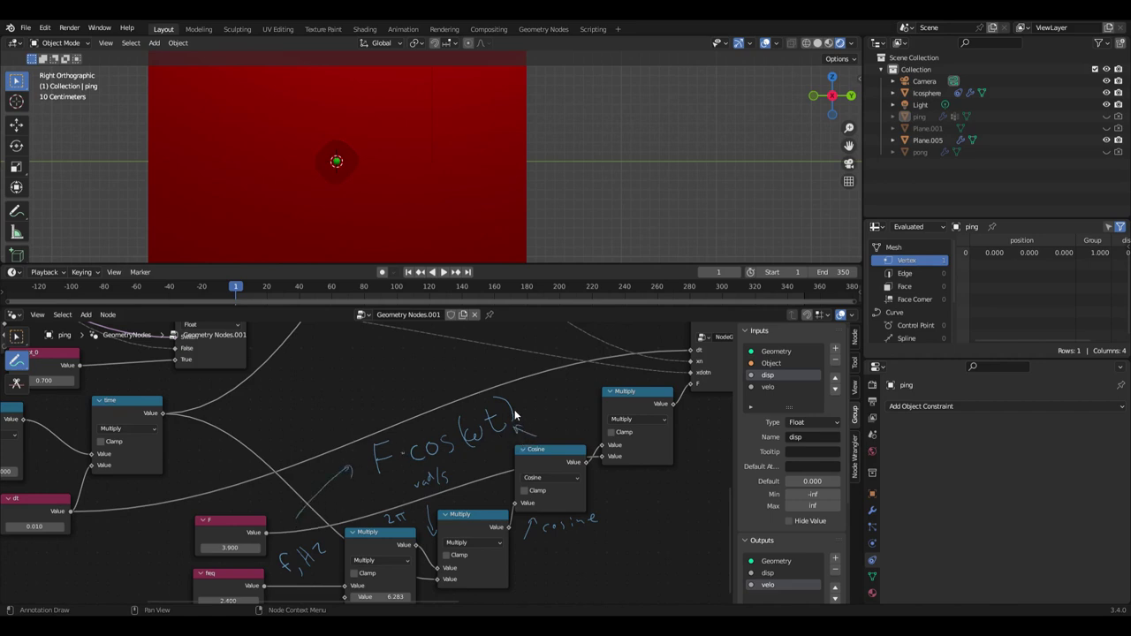
left_click_drag(520, 410, 593, 408)
middle_click_drag(677, 408, 644, 530)
- Zoom in and enter the NodeGroup to show the Duffing step's inner nodes
scroll(616, 424, "up", 2)
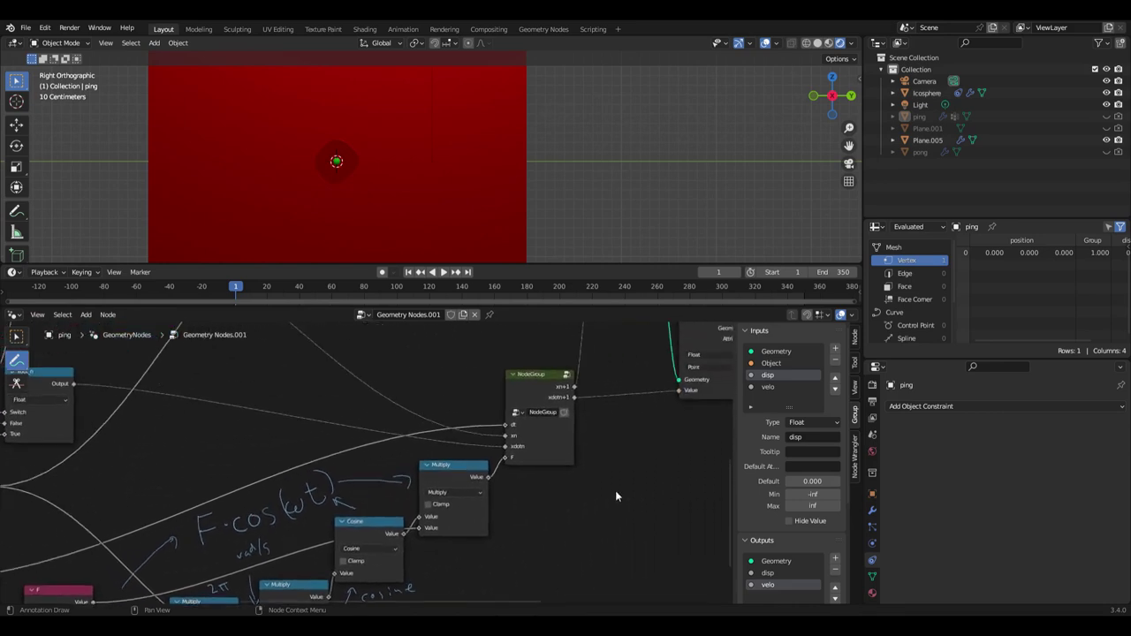
middle_click_drag(616, 424, 503, 434)
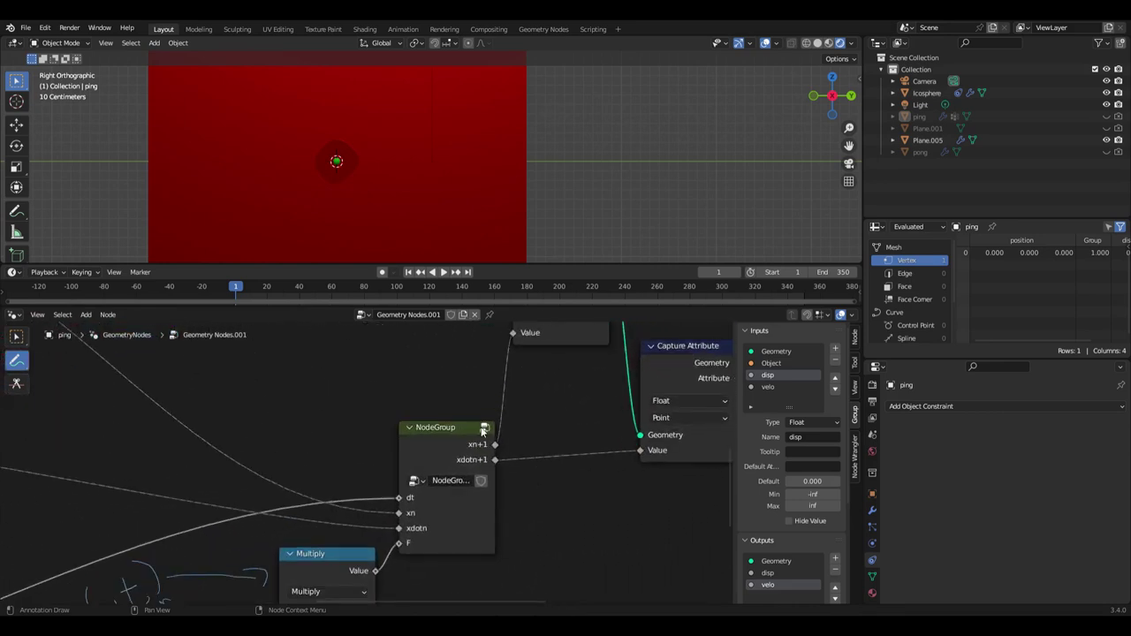
left_click(483, 428)
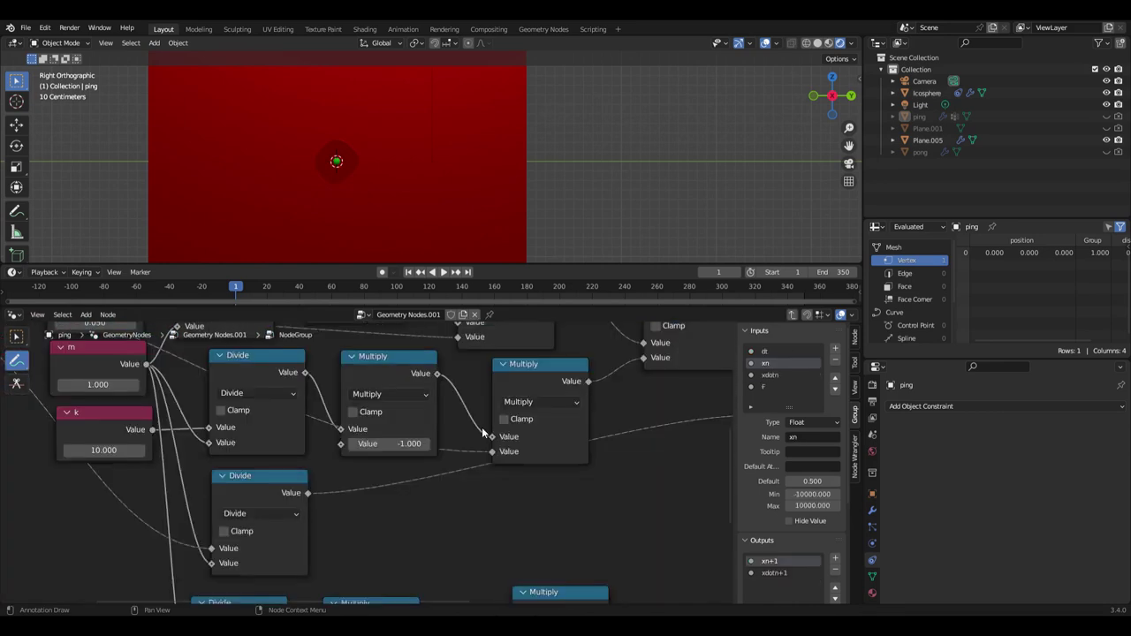
scroll(397, 538, "down", 3)
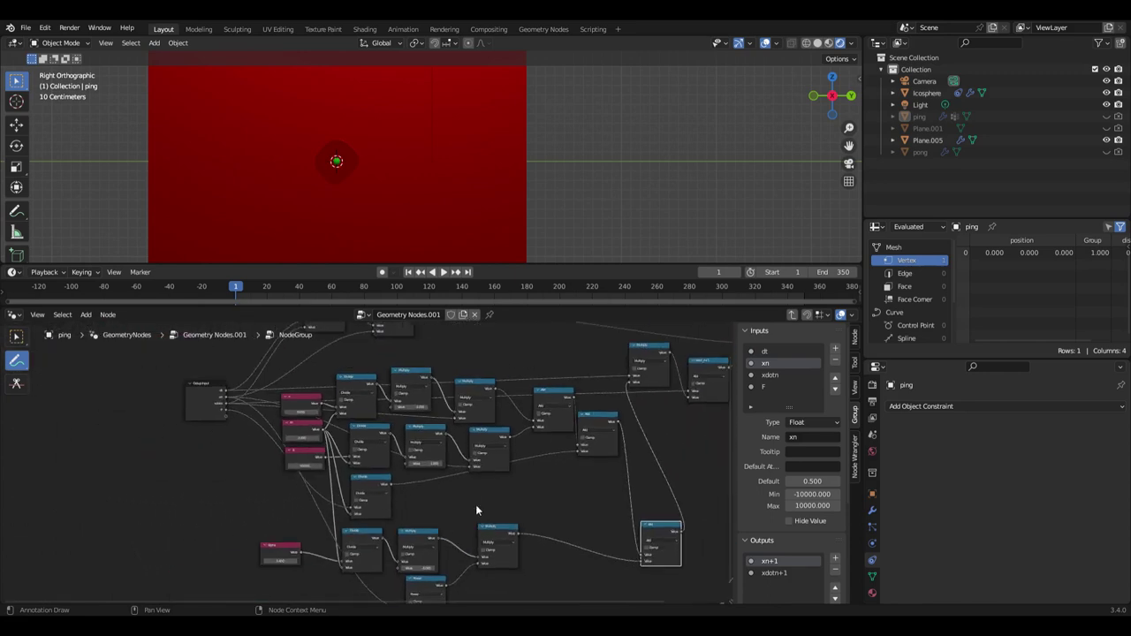
scroll(528, 508, "down", 5, "ctrl")
scroll(628, 527, "down", 3, "shift")
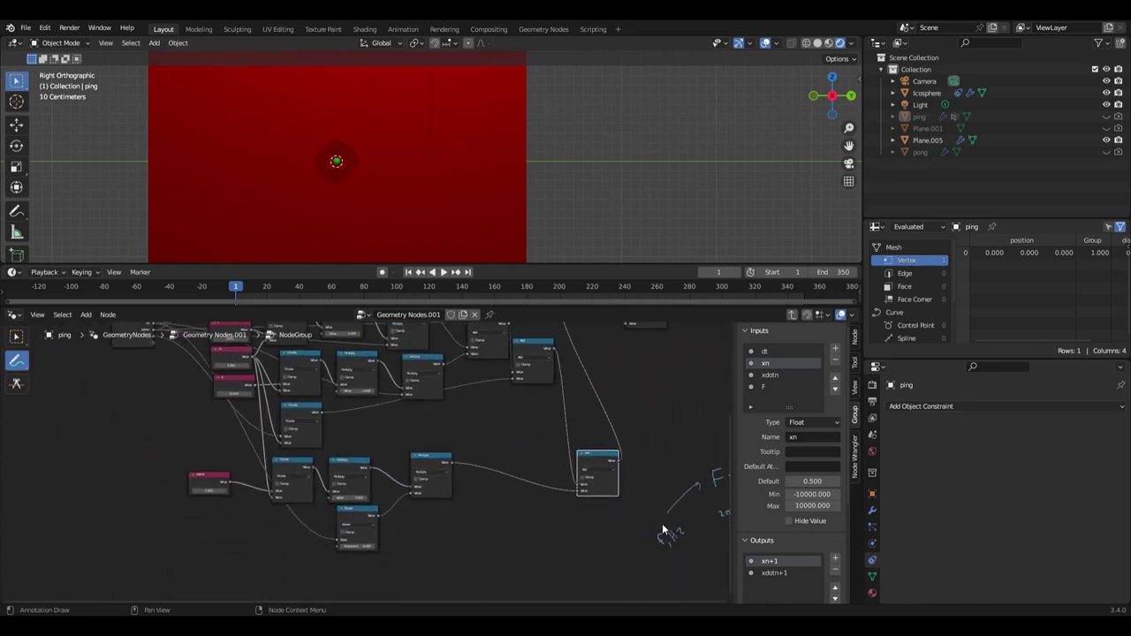
scroll(663, 523, "up", 2)
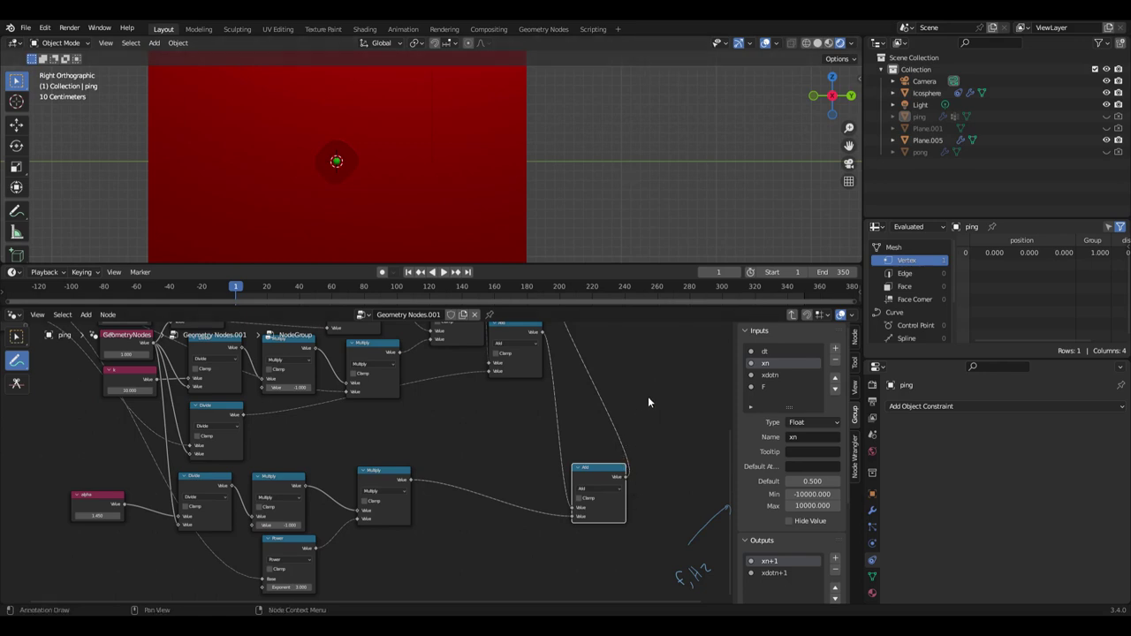
- Loop around the alpha and xₙ³ nodes and write the xn, alpha xn and xn³ labels
mouse_move(651, 400)
left_mouse_down()
mouse_move(371, 457)
mouse_move(221, 479)
mouse_move(133, 477)
mouse_move(60, 494)
mouse_move(69, 541)
mouse_move(144, 576)
mouse_move(295, 607)
mouse_move(356, 598)
mouse_move(622, 532)
mouse_move(646, 492)
mouse_move(635, 432)
mouse_move(644, 396)
left_mouse_up()
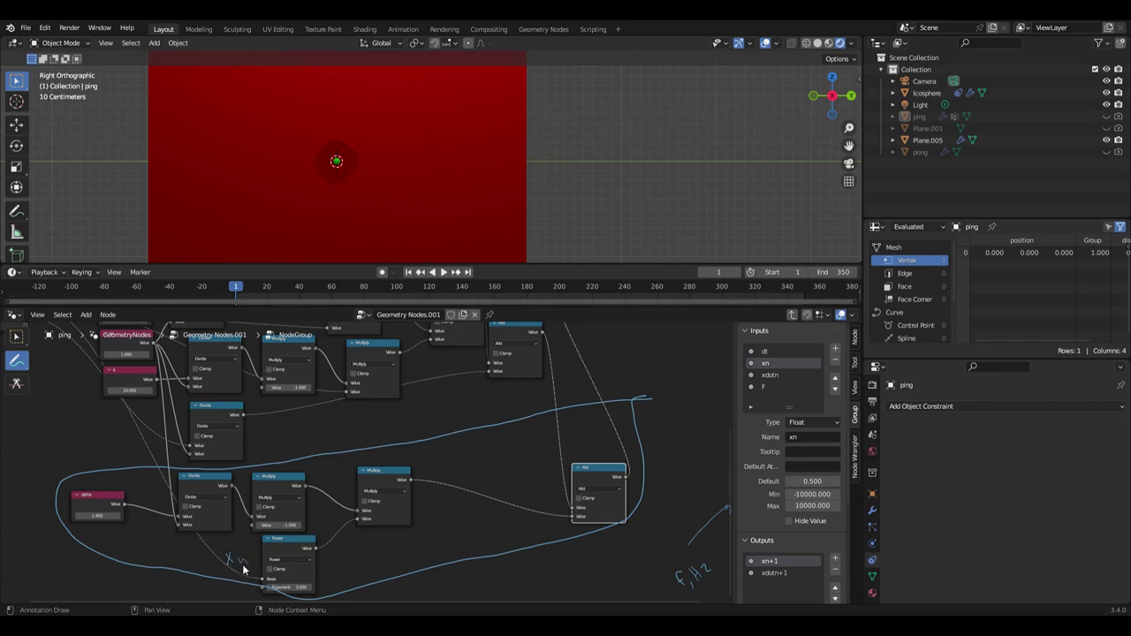
left_click_drag(338, 550, 350, 562)
left_click_drag(131, 535, 172, 547)
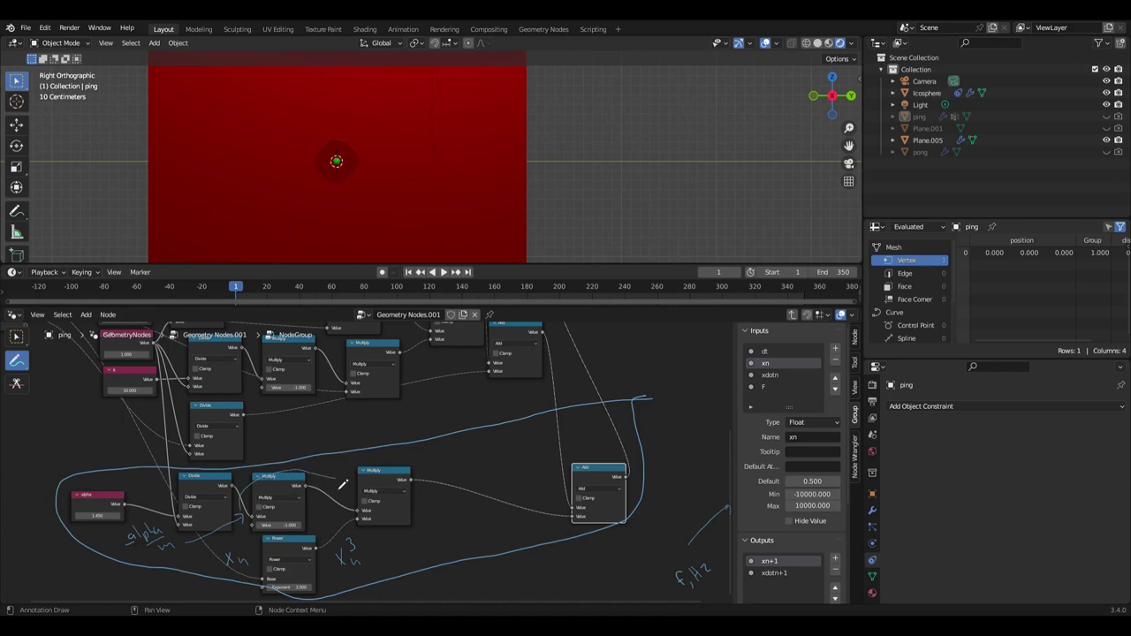
left_click_drag(328, 477, 338, 487)
- Circle the bottom Add node's inputs, label the Multiply input dt, and frame the whole tree
scroll(537, 386, "down", 2)
middle_click_drag(538, 386, 515, 412)
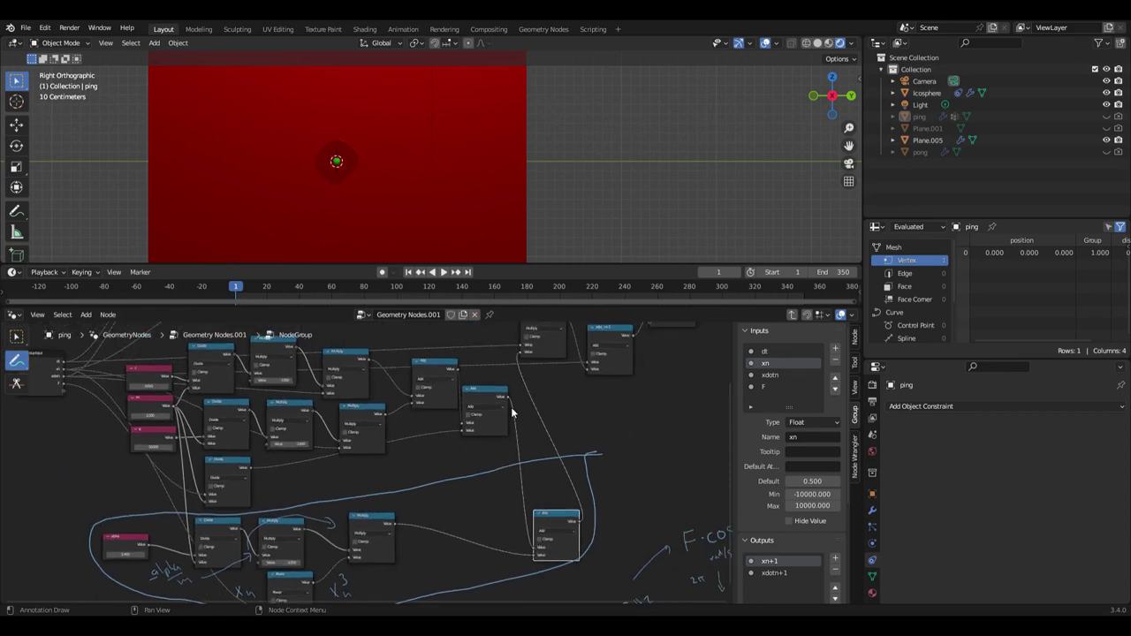
scroll(506, 408, "up", 2)
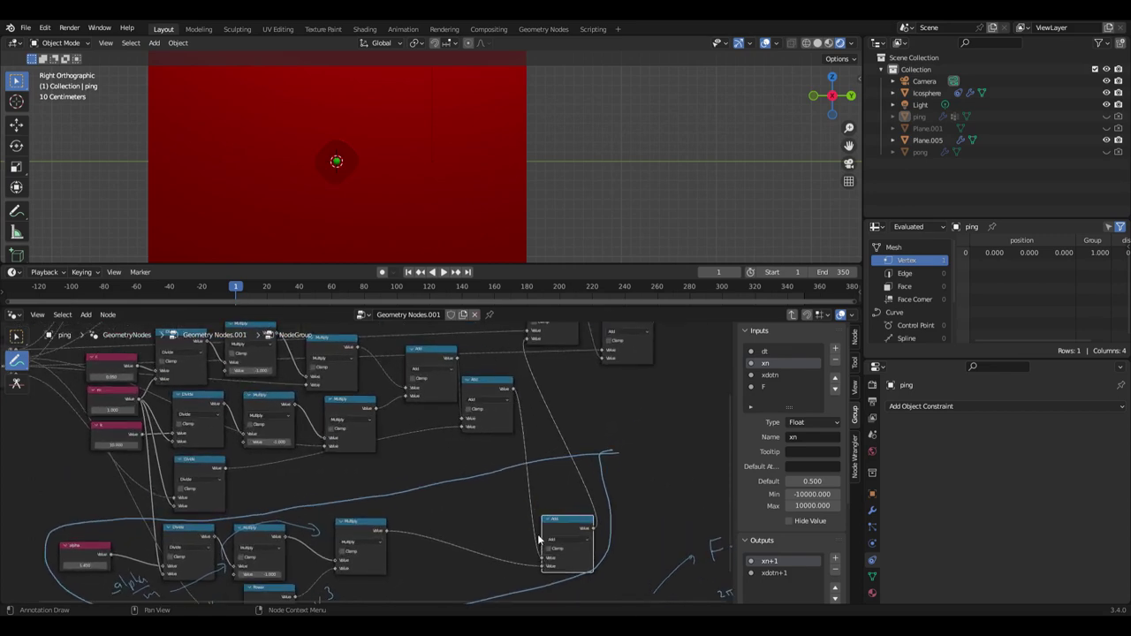
mouse_move(536, 548)
left_mouse_down()
mouse_move(540, 581)
mouse_move(546, 555)
mouse_move(530, 543)
left_mouse_up()
mouse_move(560, 526)
middle_mouse_down()
mouse_move(571, 532)
mouse_move(560, 601)
middle_mouse_up()
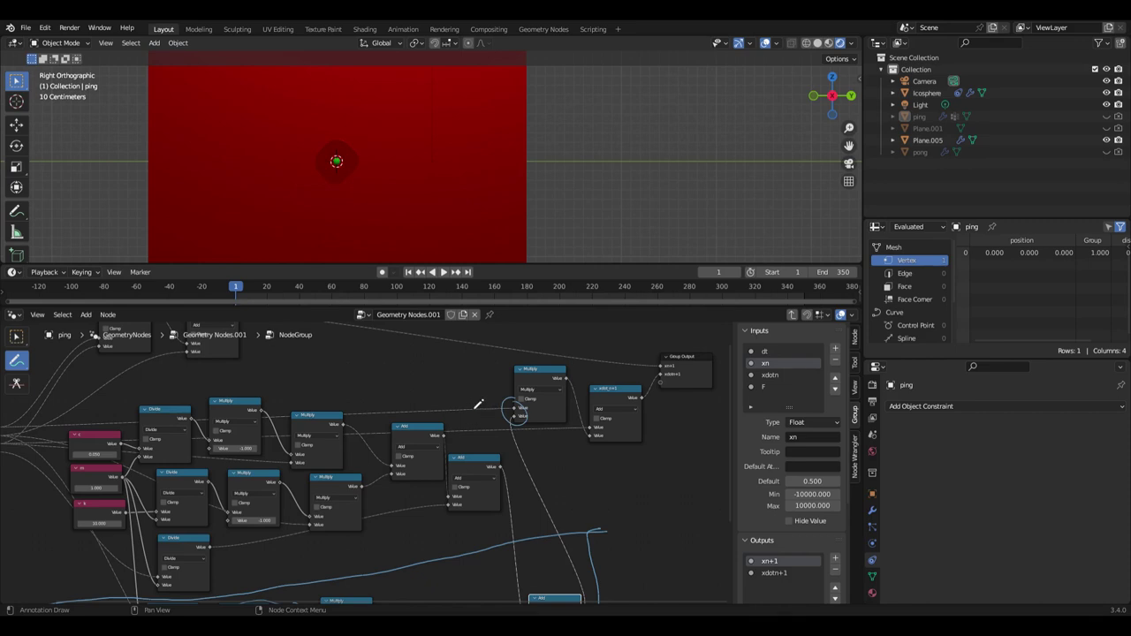
left_click_drag(478, 403, 491, 395)
scroll(530, 413, "down", 5)
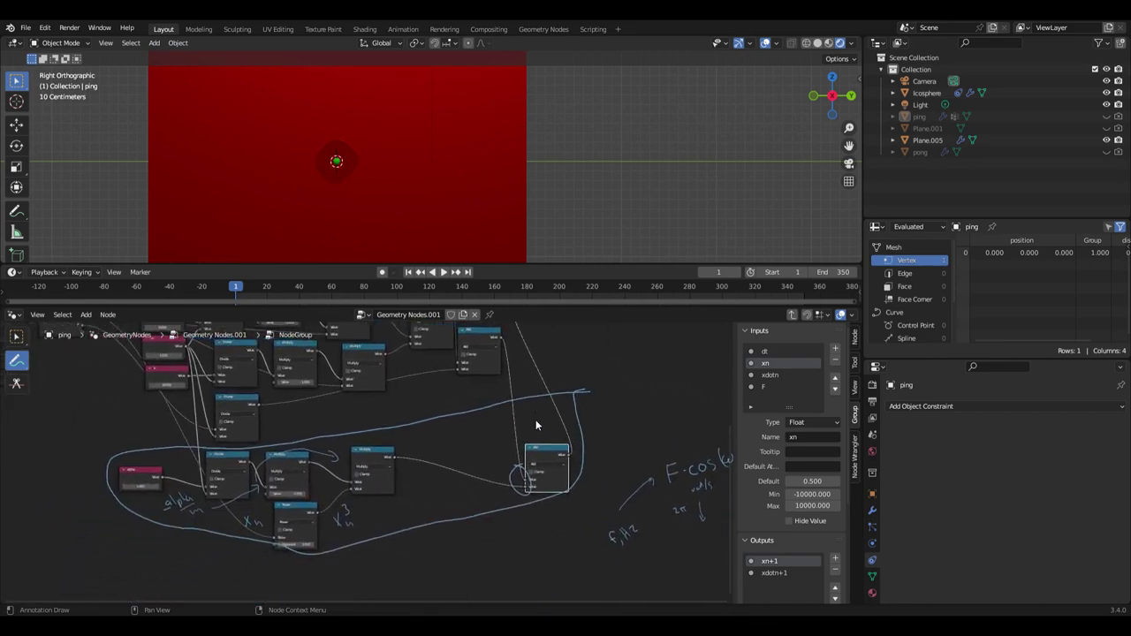
key("Home")
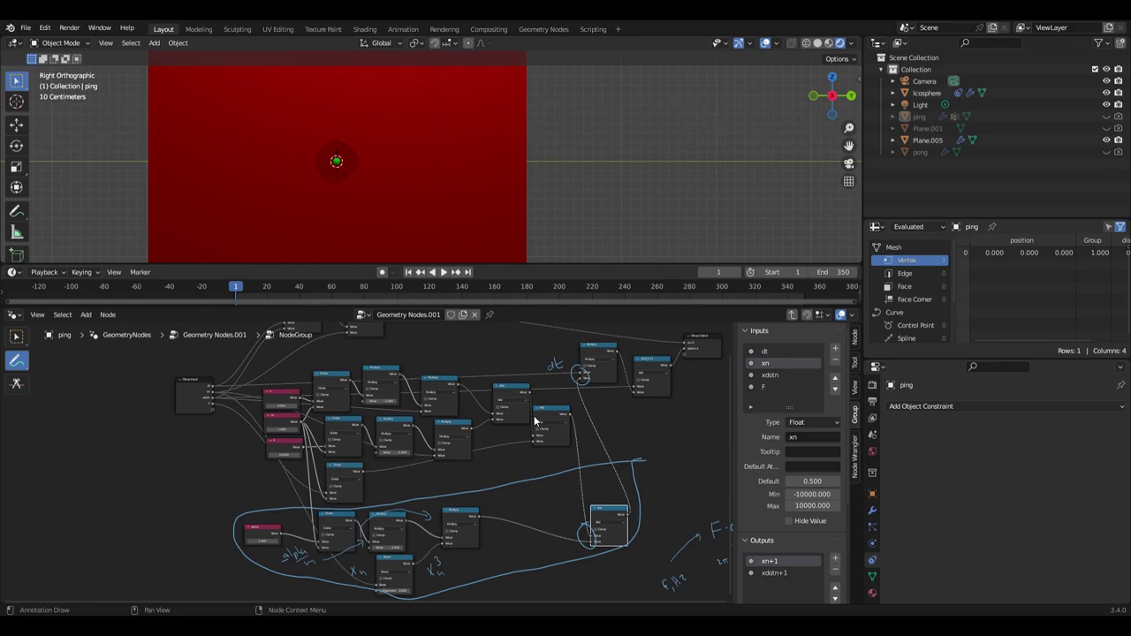
- Play the animation and show the red Plane.005's material in the Shading workspace
left_click(442, 274)
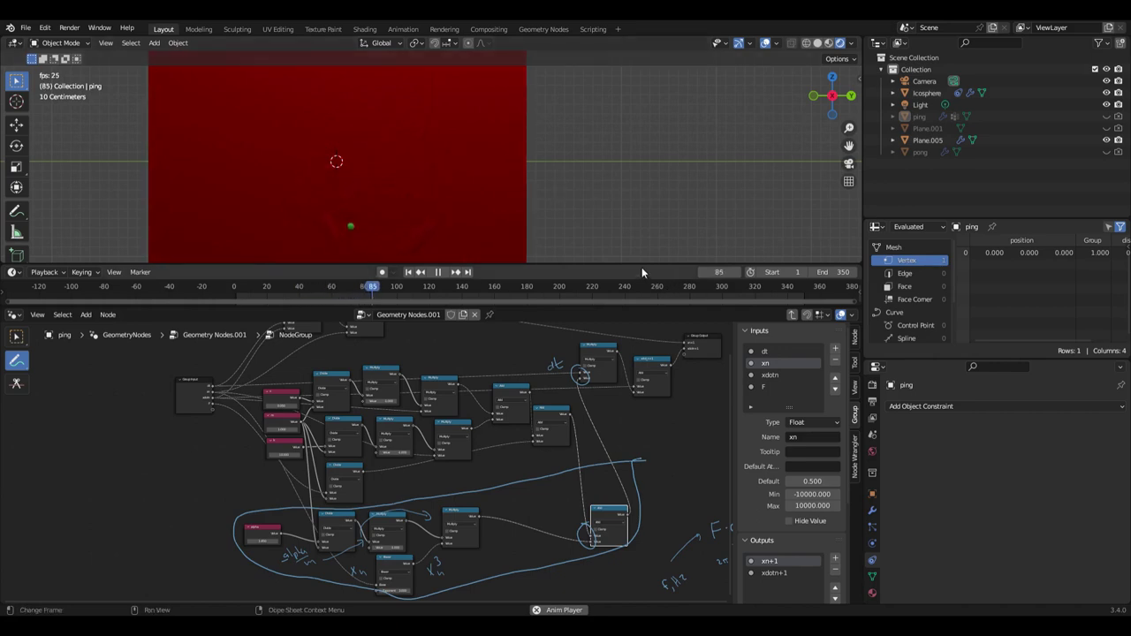
left_click_drag(642, 264, 644, 289)
left_click(199, 29)
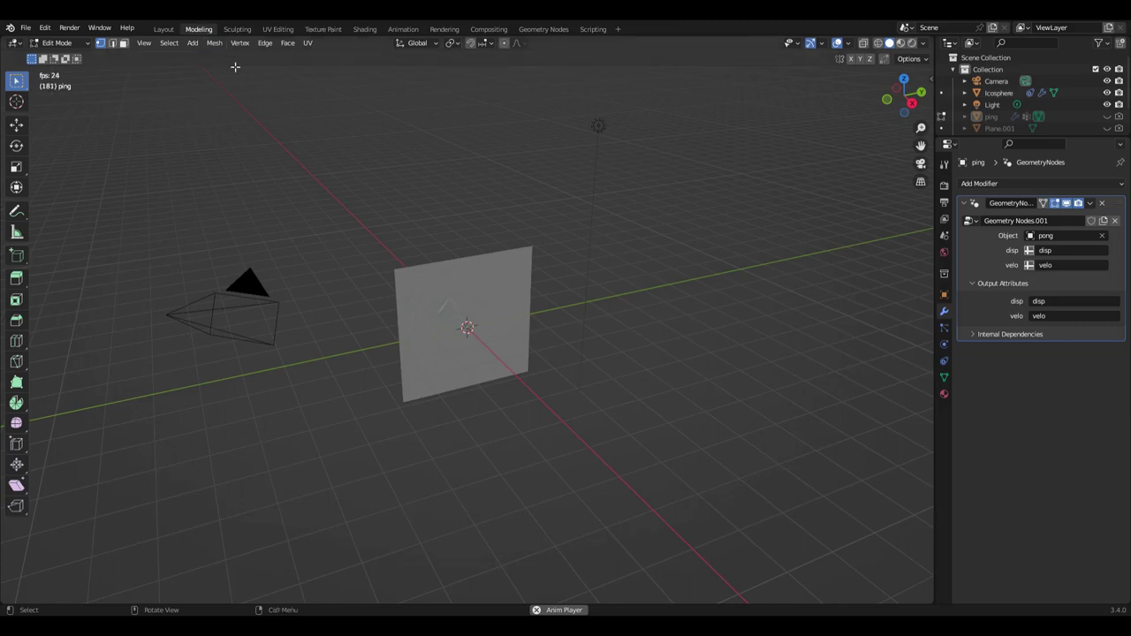
left_click(364, 29)
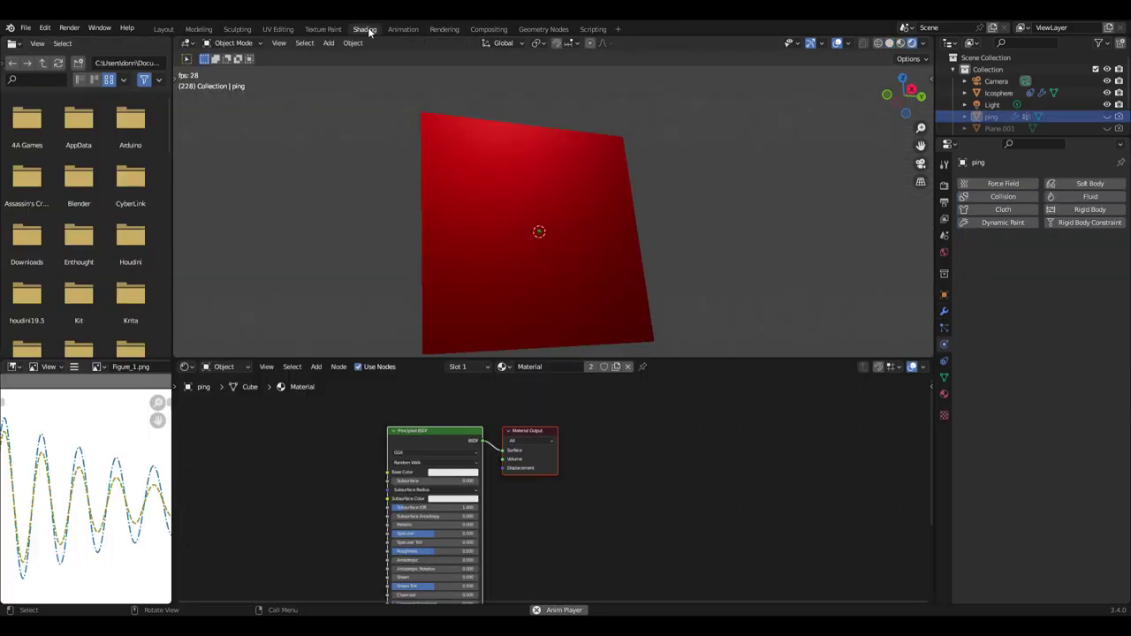
left_click(594, 278)
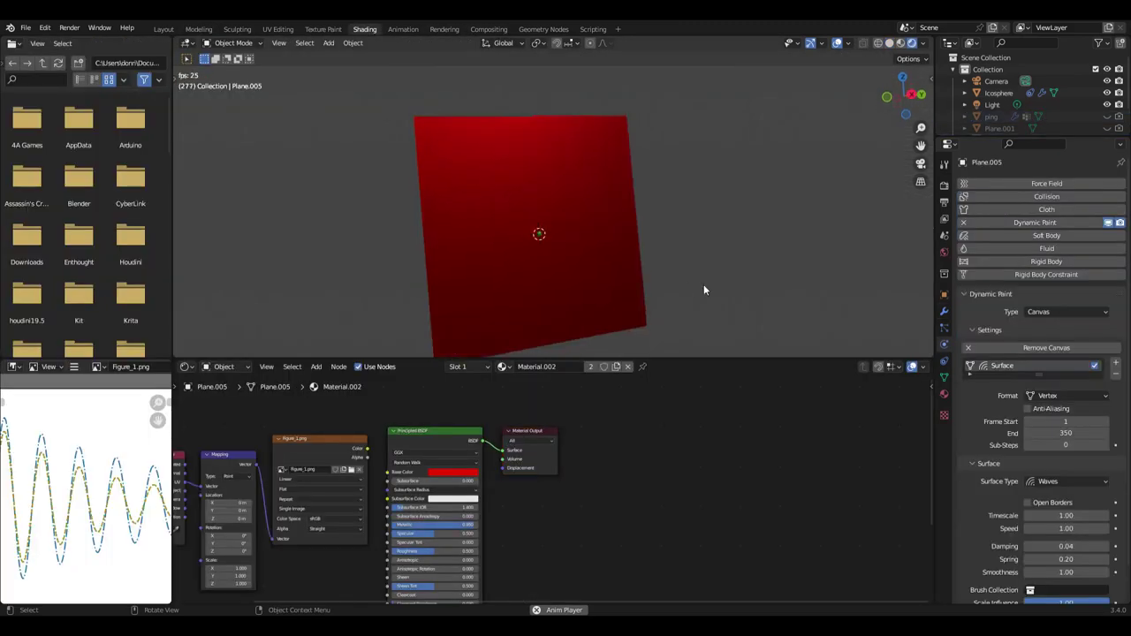
- Back in Layout, orbit to a tilted downward view of the canvas and enlarge the 3D view
left_click(163, 29)
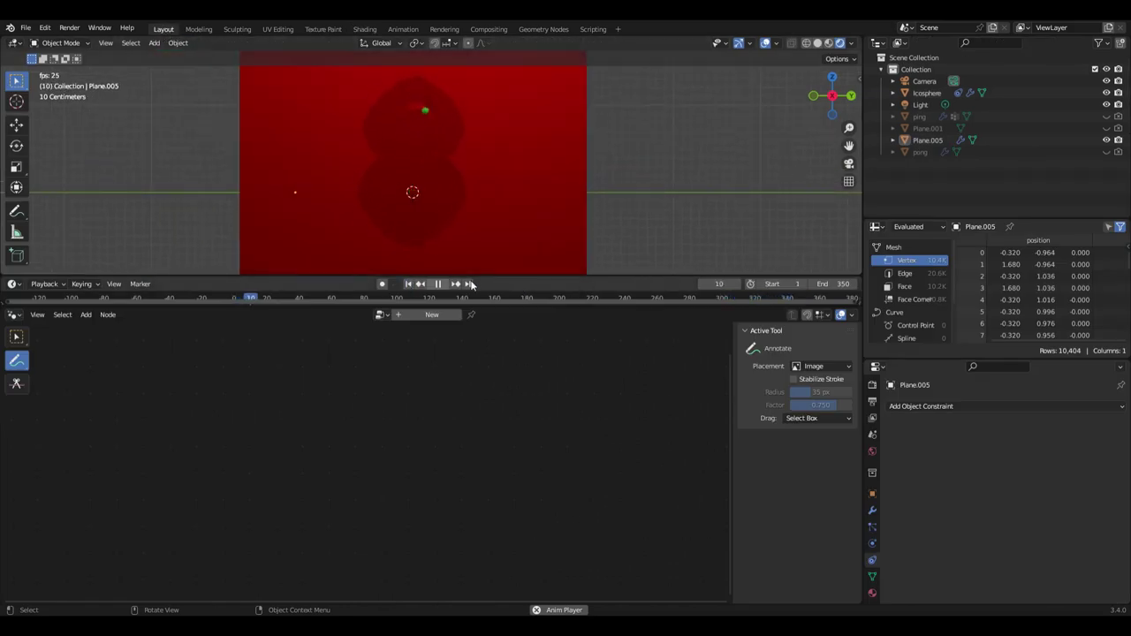
middle_click_drag(677, 239, 721, 219)
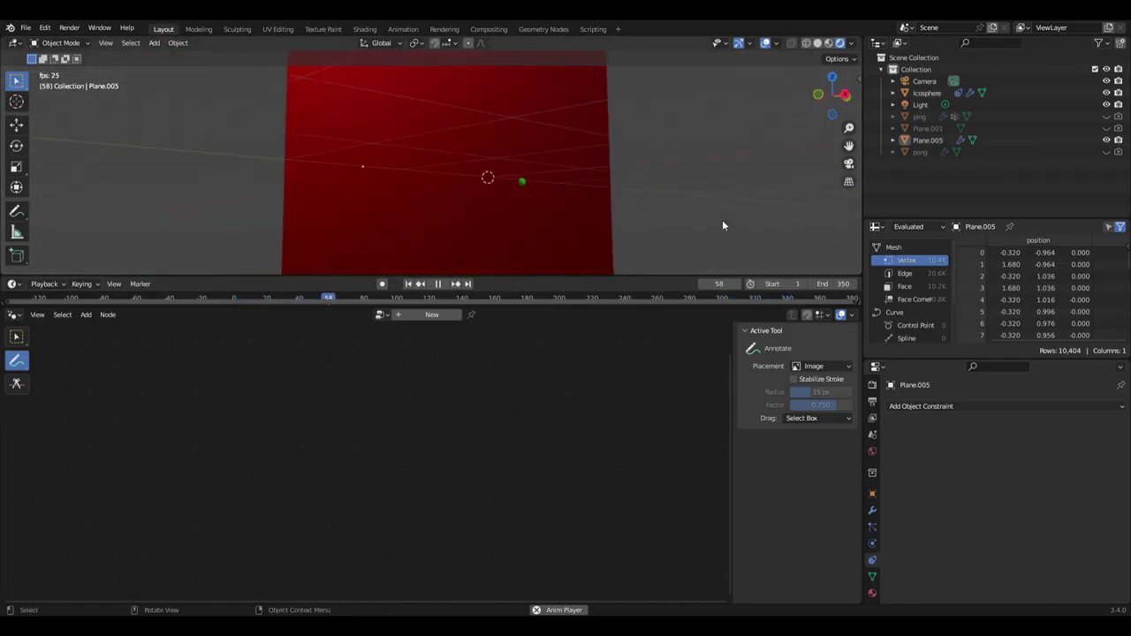
key("KP_6")
key("KP_6")
key("KP_6")
key("KP_6")
key("KP_6")
key("KP_6")
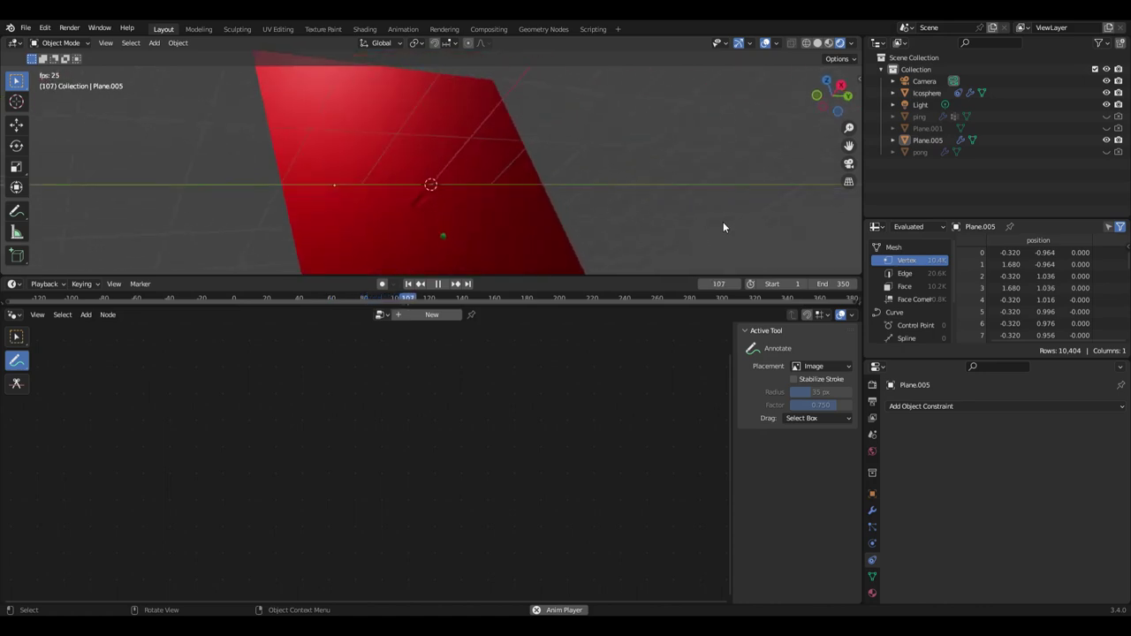
key("KP_8")
key("KP_8")
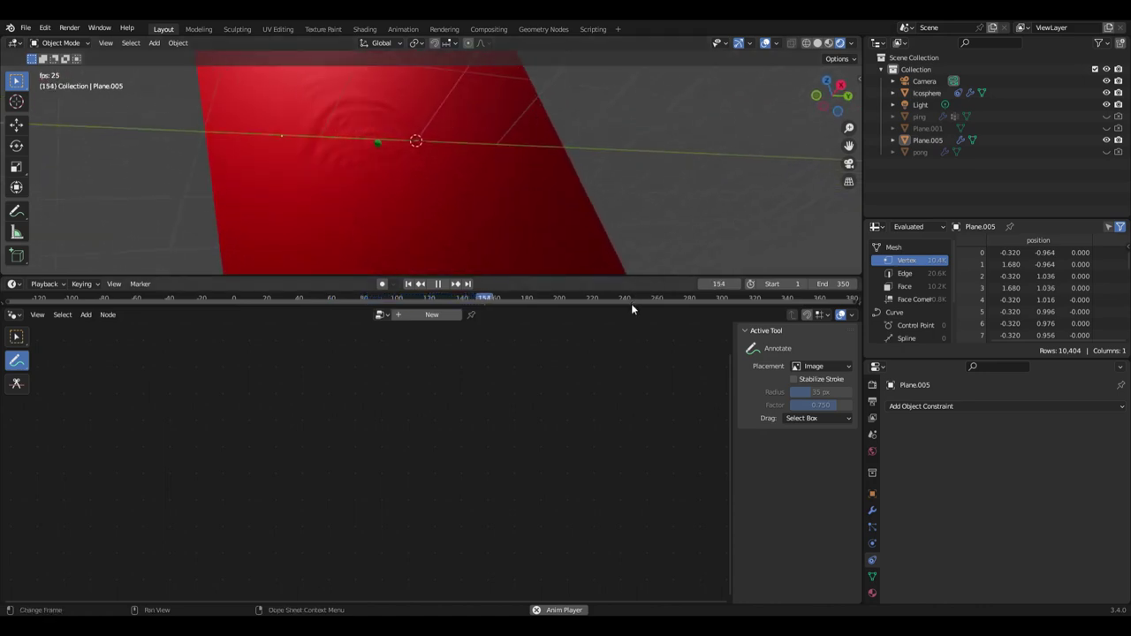
left_click_drag(631, 306, 642, 529)
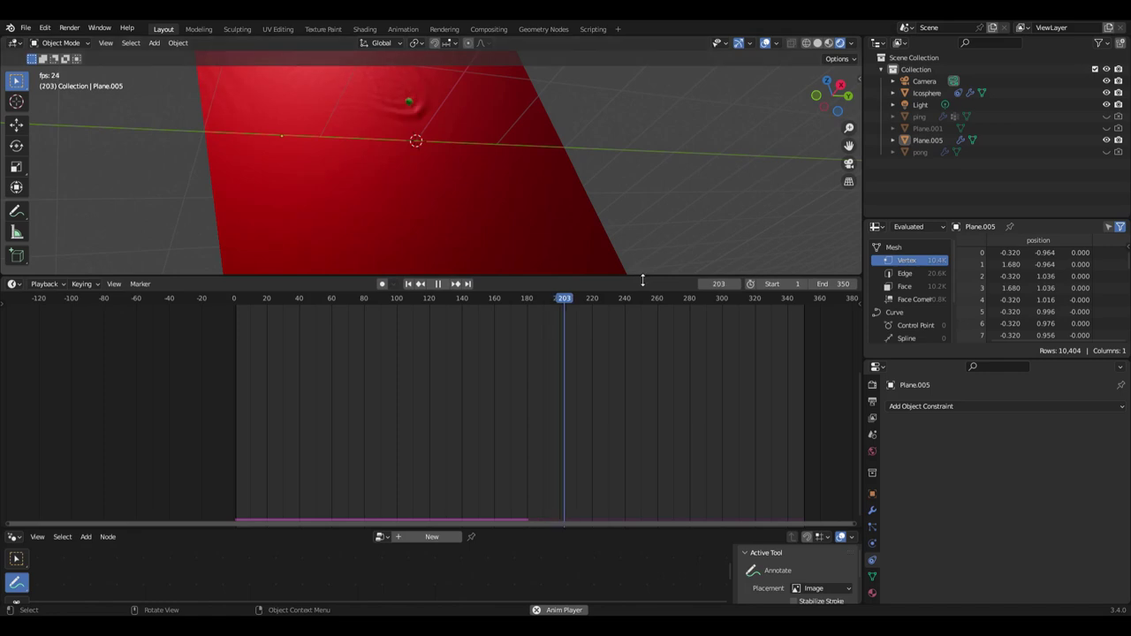
left_click_drag(642, 281, 644, 457)
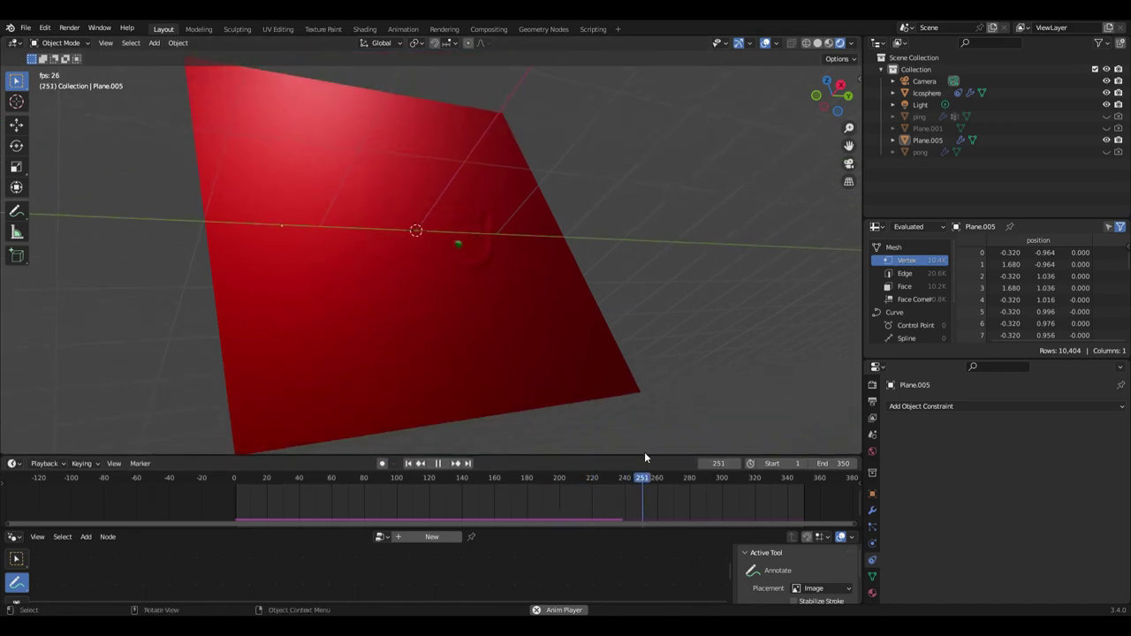